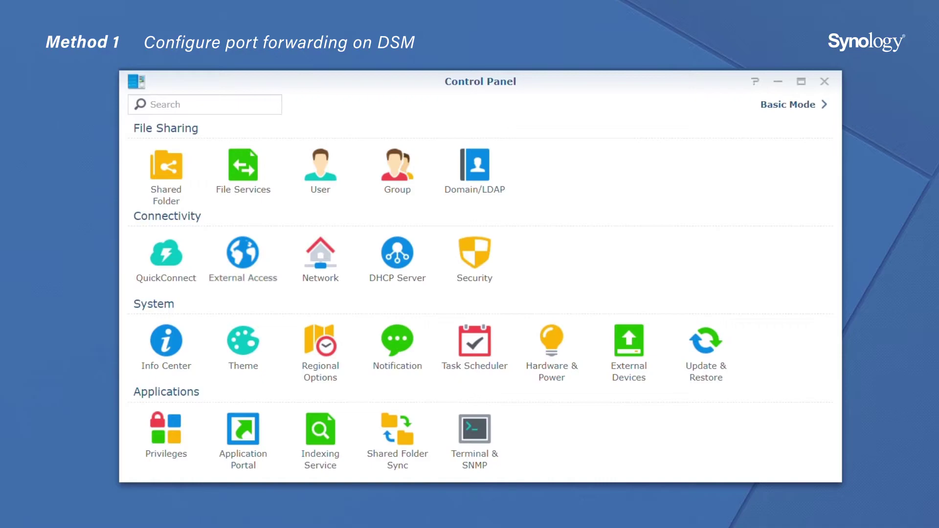
Run the router setup wizard in External Access to configure the detected UPnP router.
left_click(243, 259)
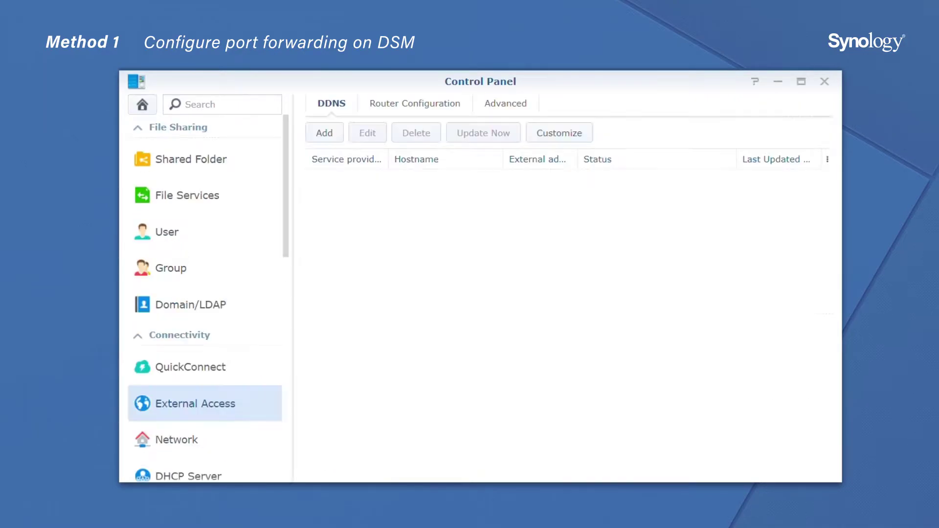
left_click(415, 103)
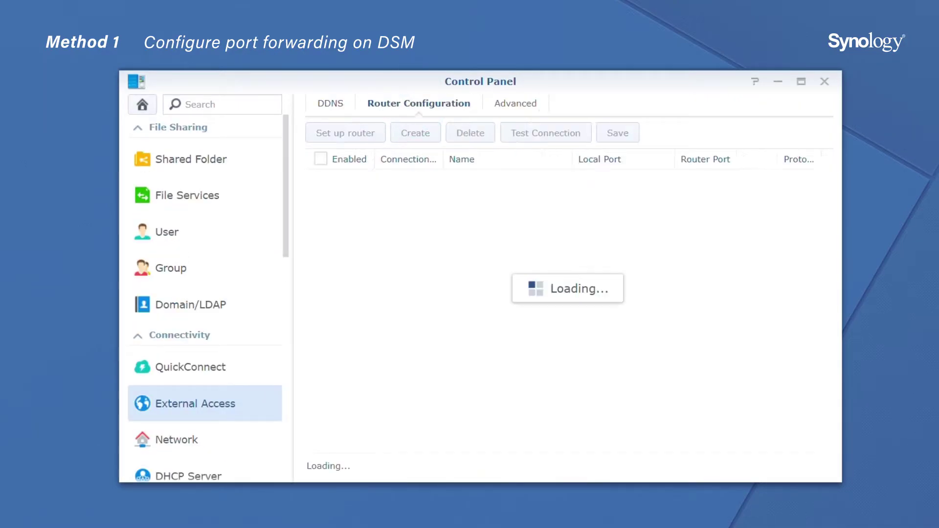
left_click(345, 133)
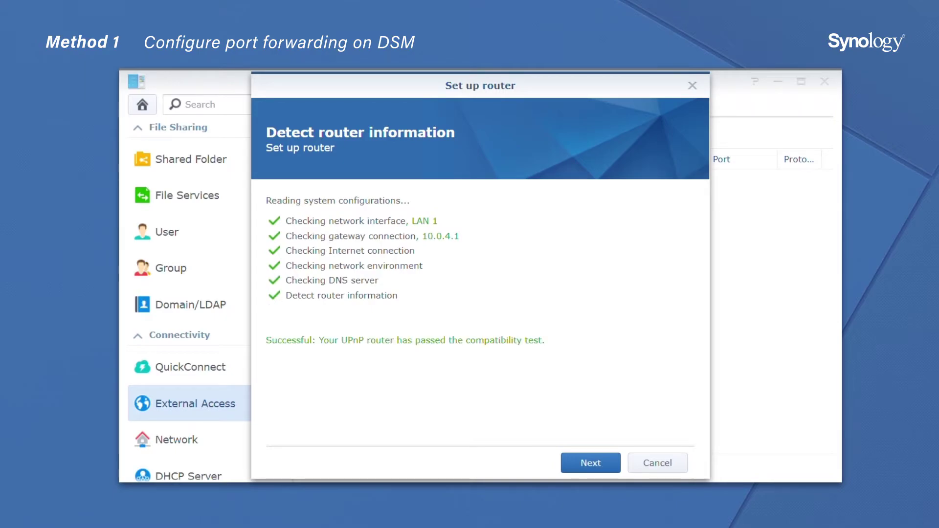
left_click(591, 462)
left_click(591, 463)
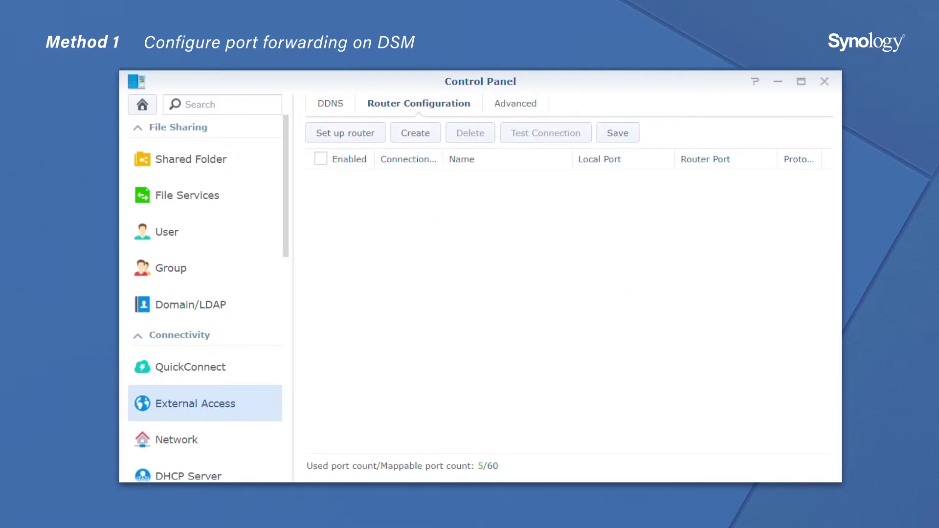
Start a new port forwarding rule using the Custom port option.
left_click(415, 133)
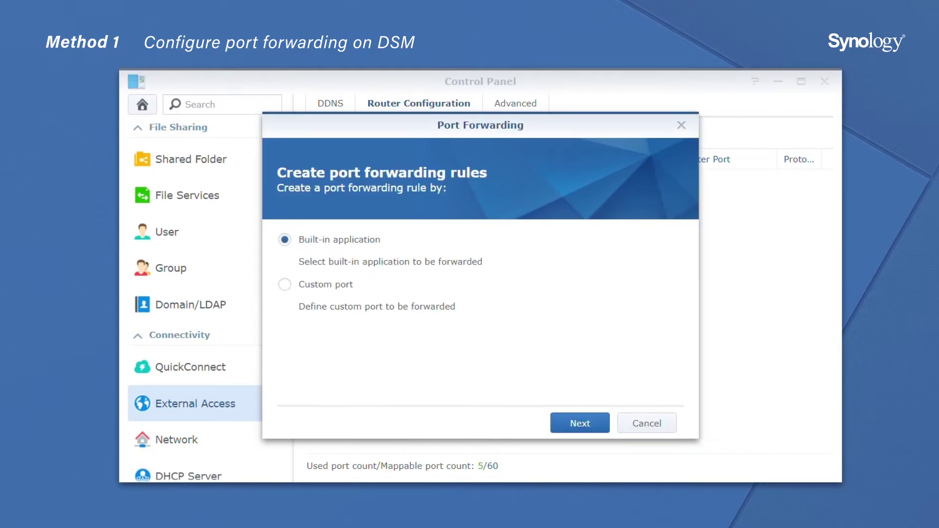
left_click(580, 423)
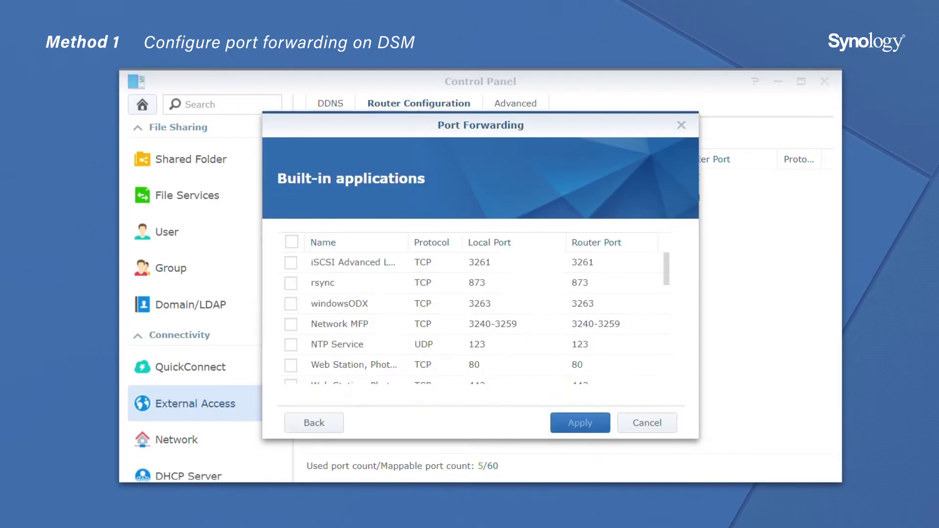
scroll(477, 318, "down", 5)
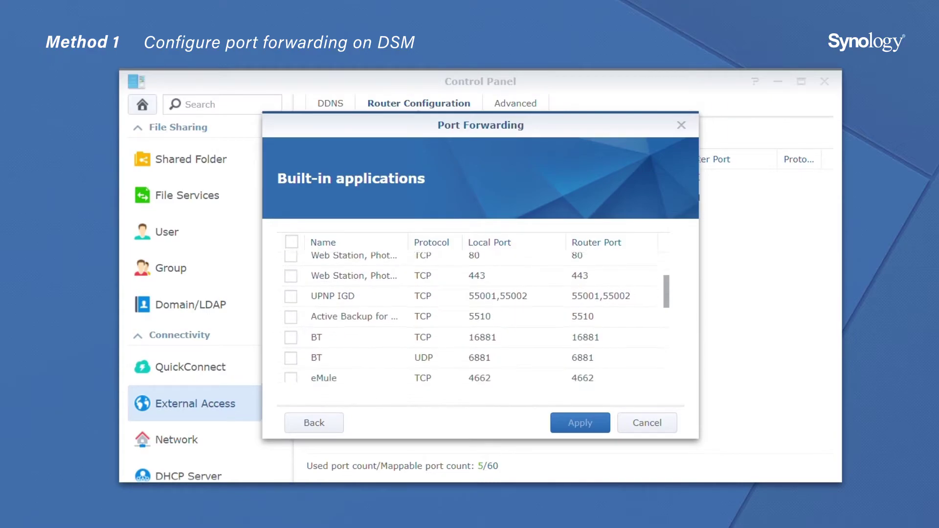
scroll(478, 318, "down", 8)
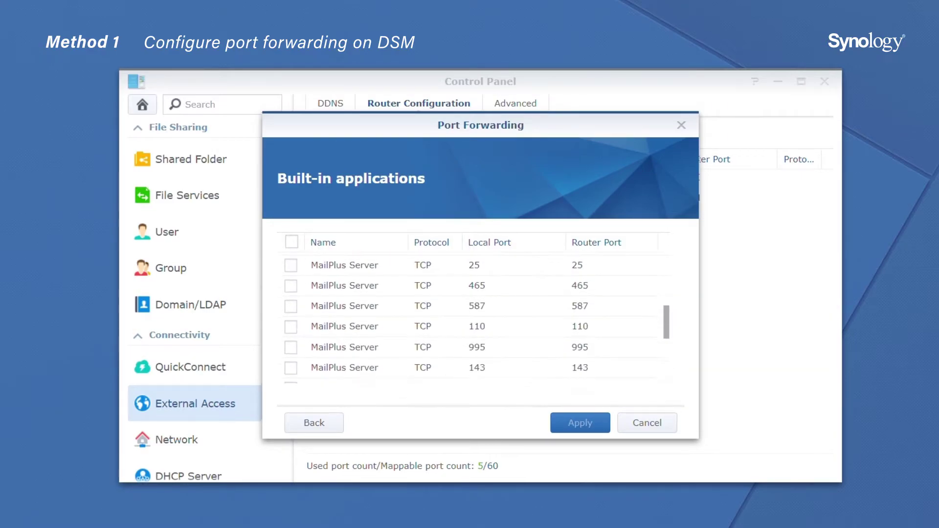
scroll(478, 318, "down", 9)
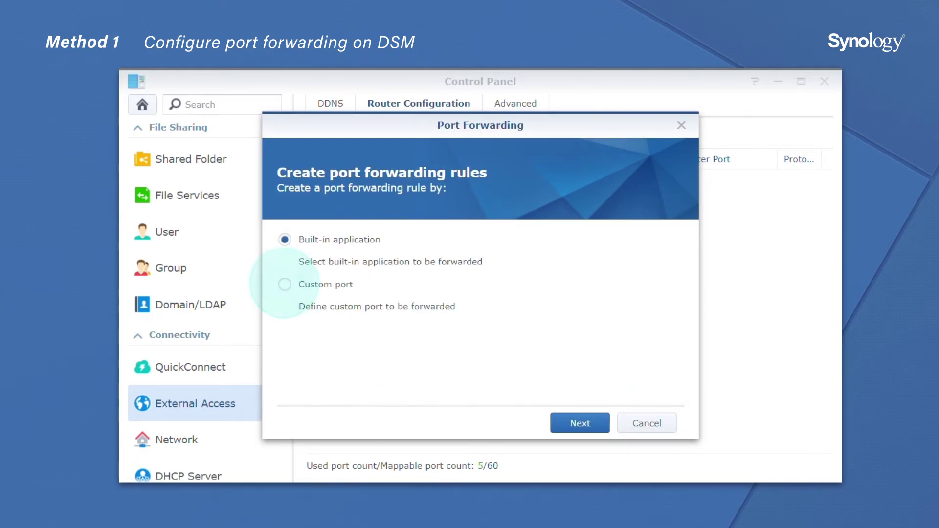
left_click(284, 284)
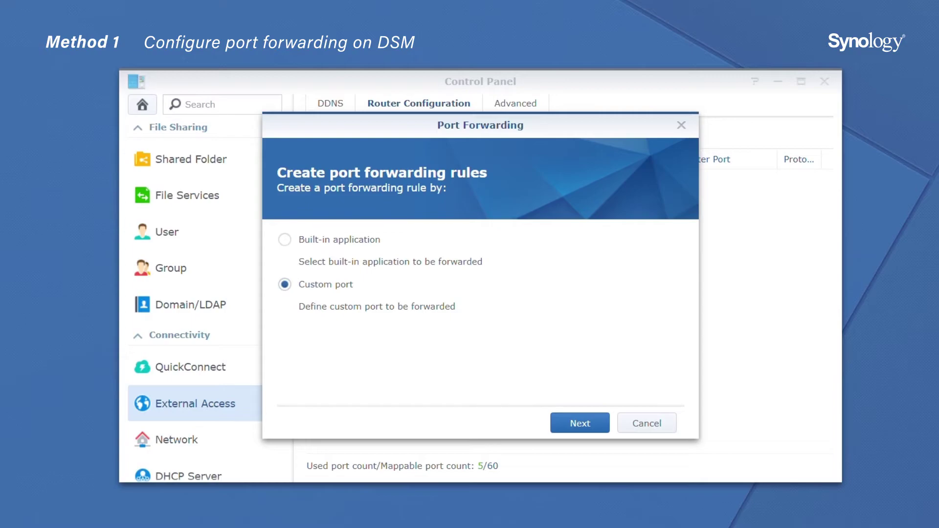
left_click(579, 423)
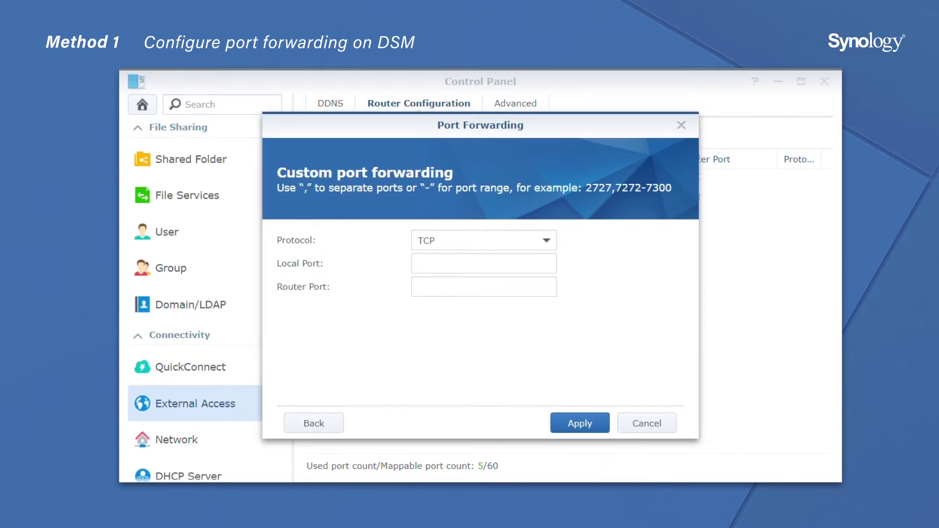
Add a TCP rule forwarding router port 5008 to local port 5000.
left_click(546, 240)
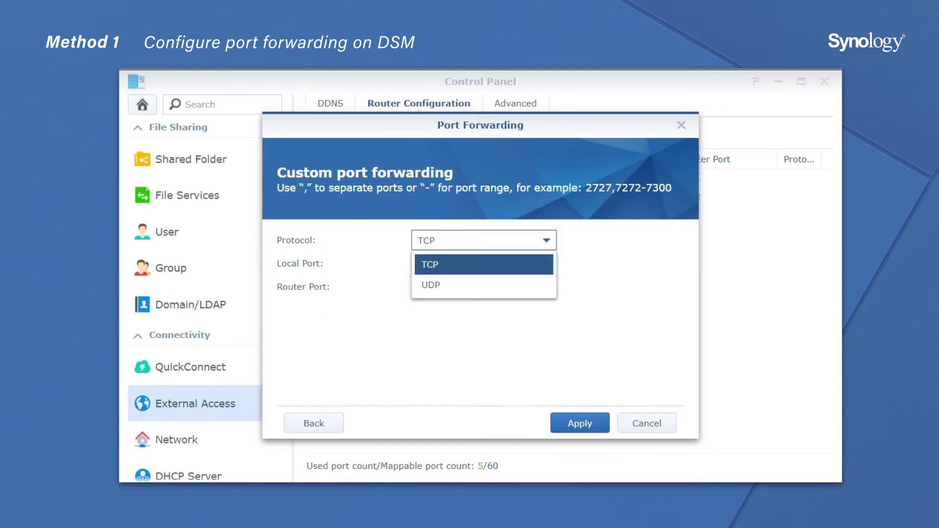
left_click(484, 264)
left_click(483, 263)
type("5000")
key("Tab")
left_click(580, 423)
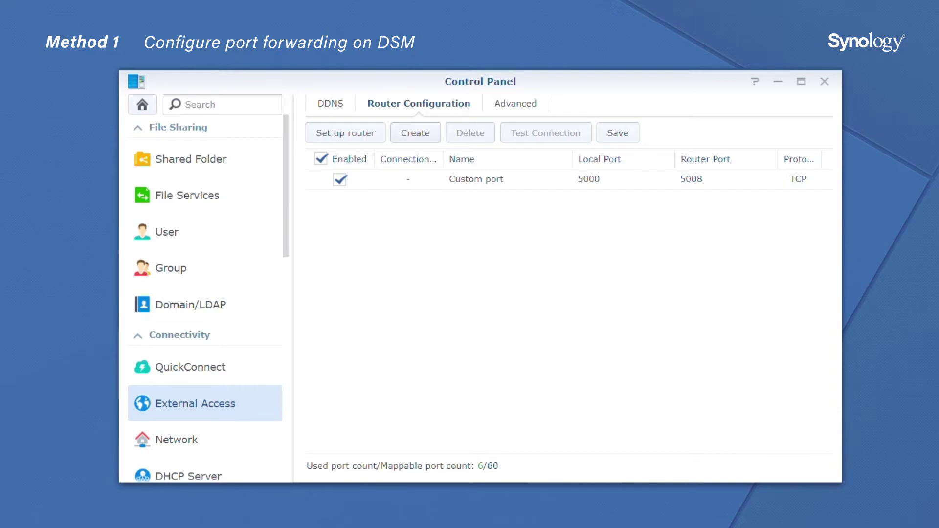
Save the forwarding rules to the router, confirm overwriting, and recheck the router setup.
left_click(619, 133)
left_click(595, 334)
left_click(346, 132)
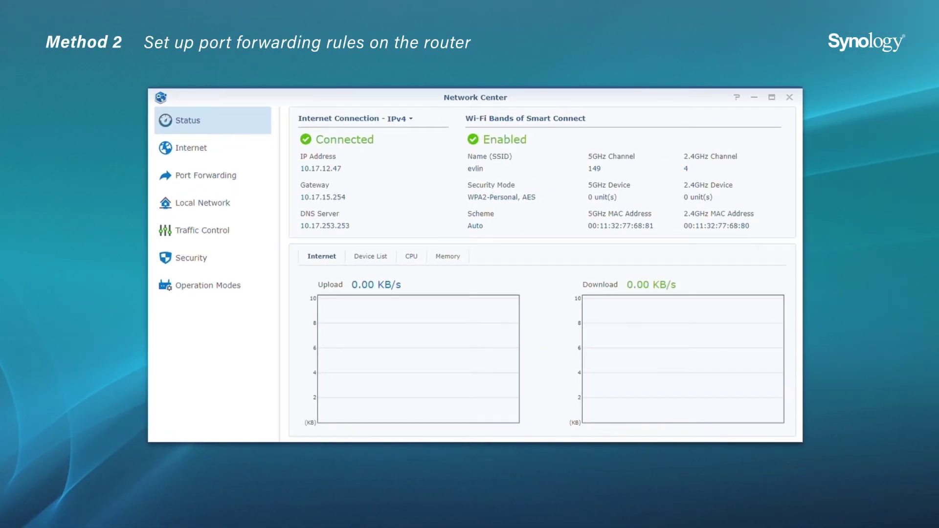
Start a new forwarding rule from the DSM preset targeting 192.168.1.146.
left_click(205, 175)
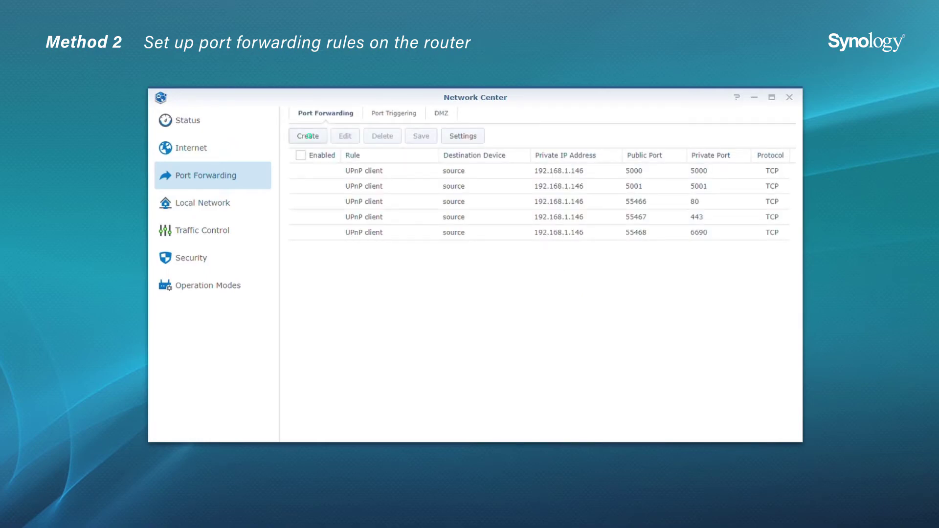
left_click(309, 136)
left_click(553, 214)
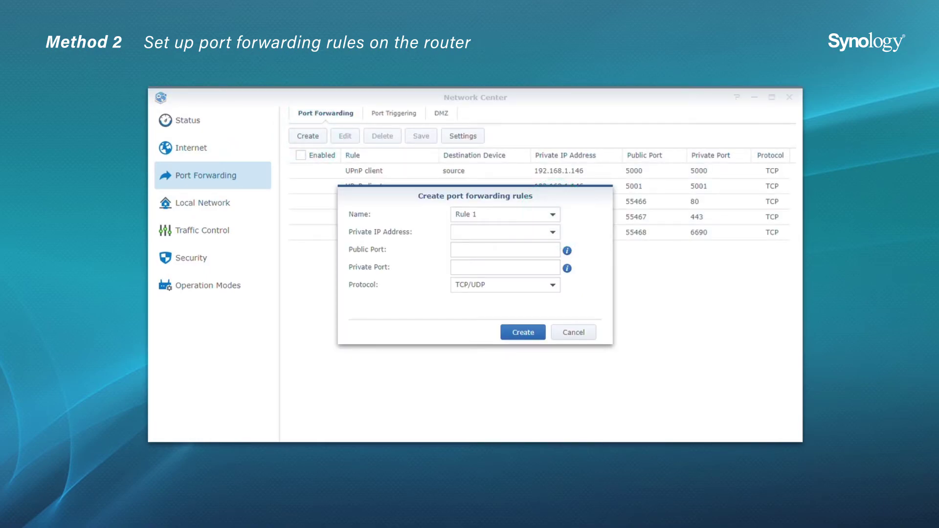
left_click(469, 247)
left_click(498, 232)
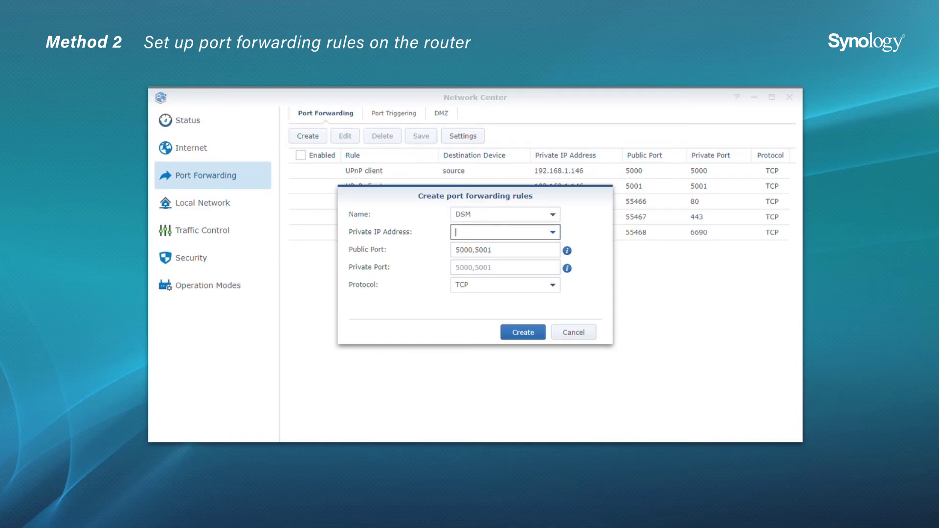
type("192.168.1")
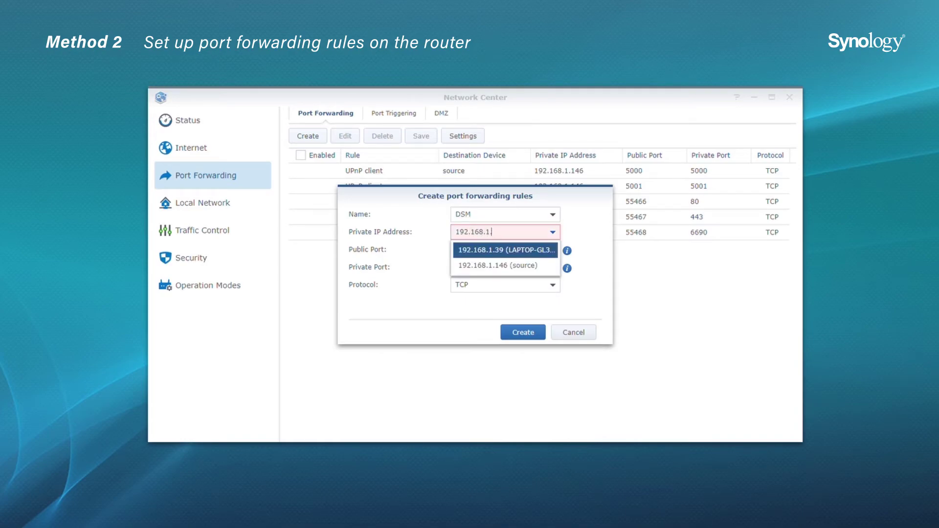
type(".146")
key("Return")
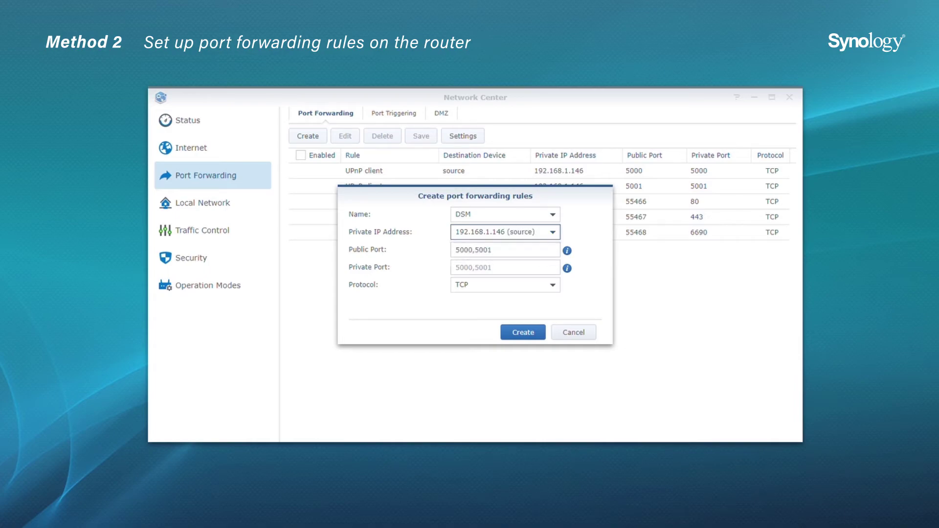
Set public port 5008 and private port 5000 over TCP, then create and save the rule.
key("Tab")
type("5008")
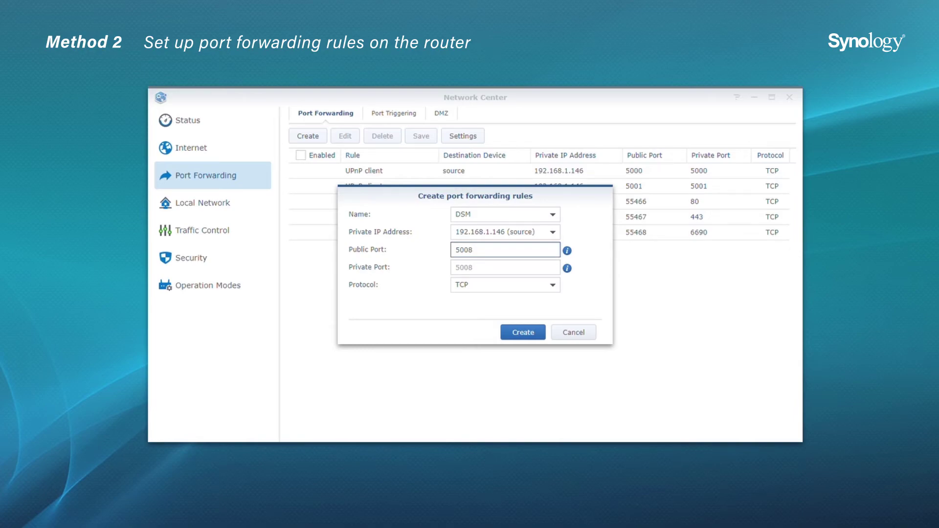
key("Tab")
type("5000")
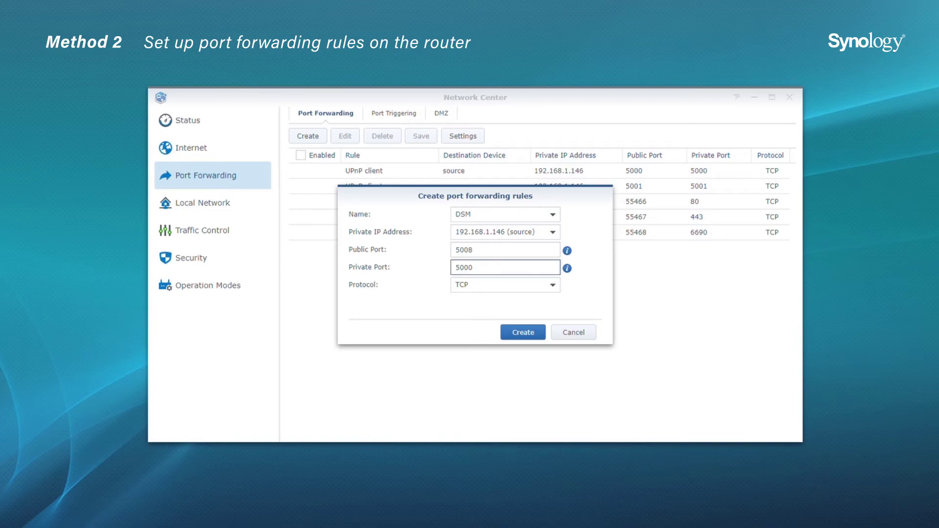
key("Tab")
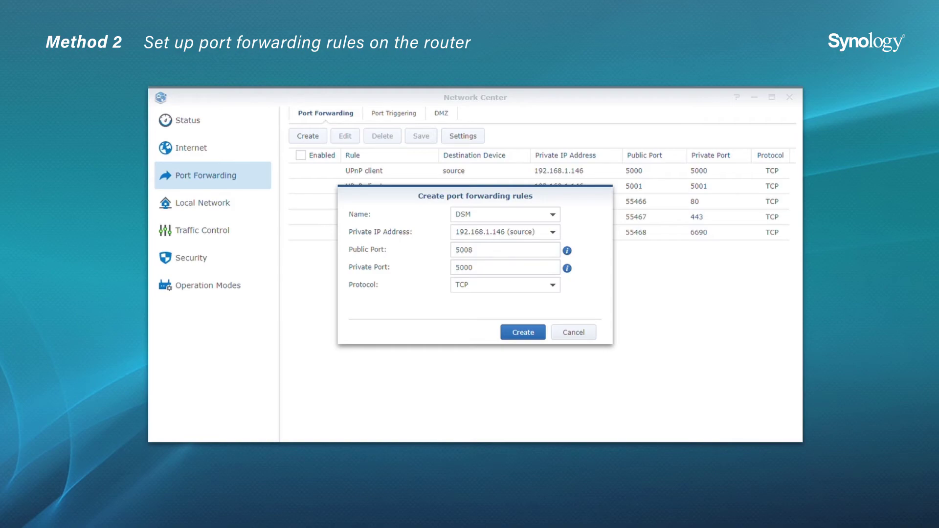
left_click(553, 284)
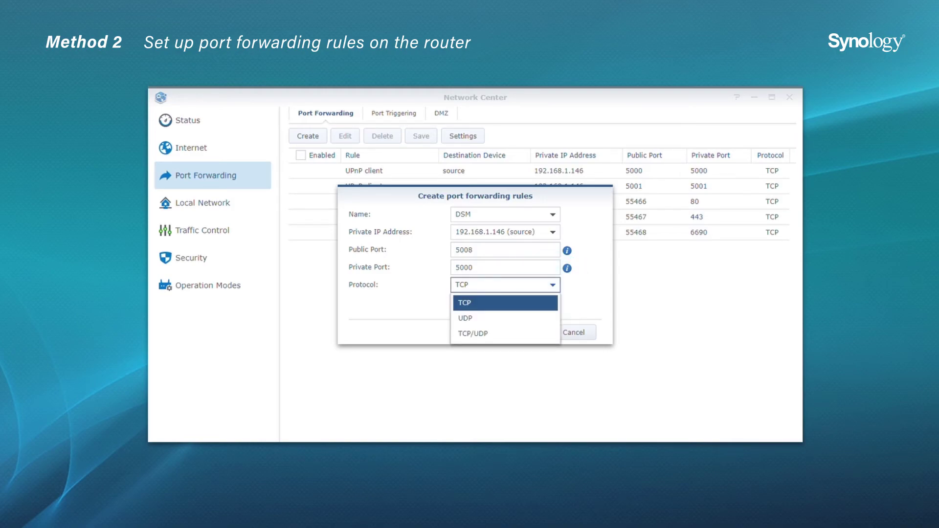
left_click(505, 303)
left_click(523, 332)
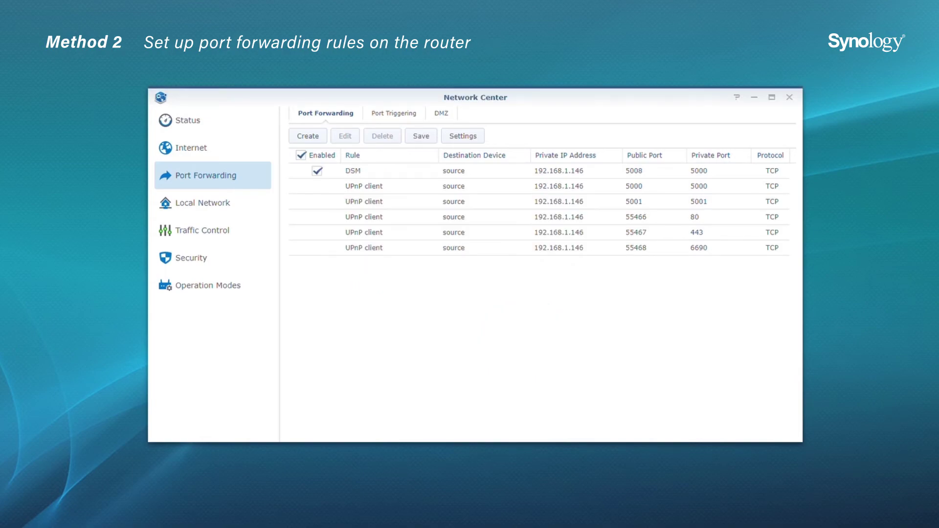
left_click(421, 136)
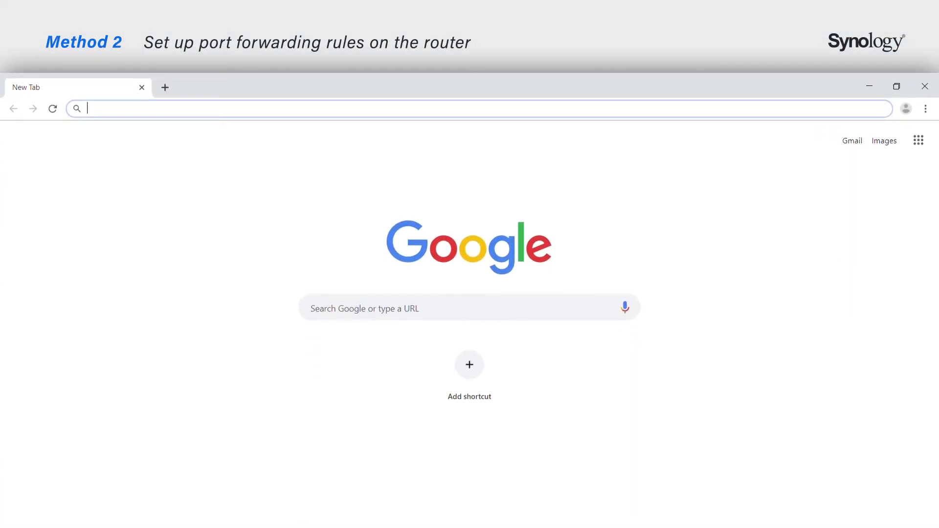
Load the DiskStation at 10.17.12.45:5008 in the browser.
type("10.17.12.45:5008")
key("Return")
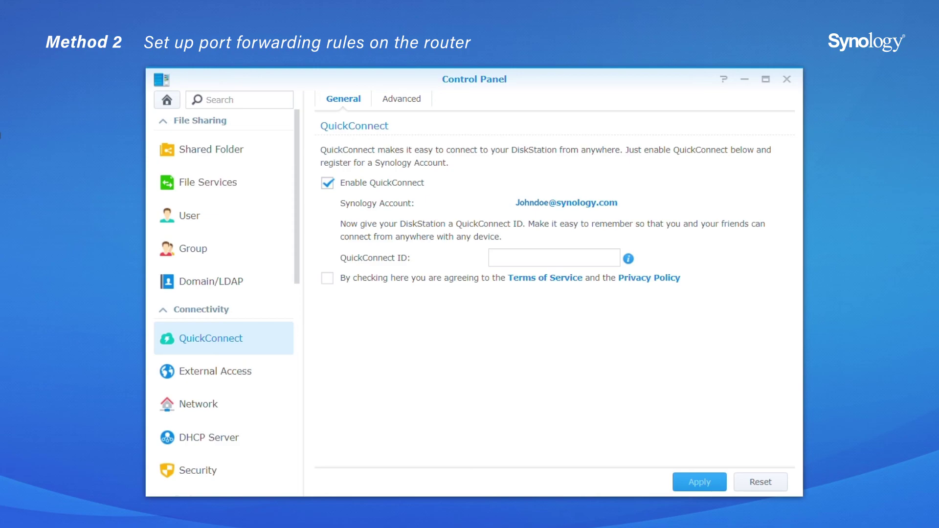
Enter QuickConnect ID install1019 and apply the QuickConnect settings.
type("install101")
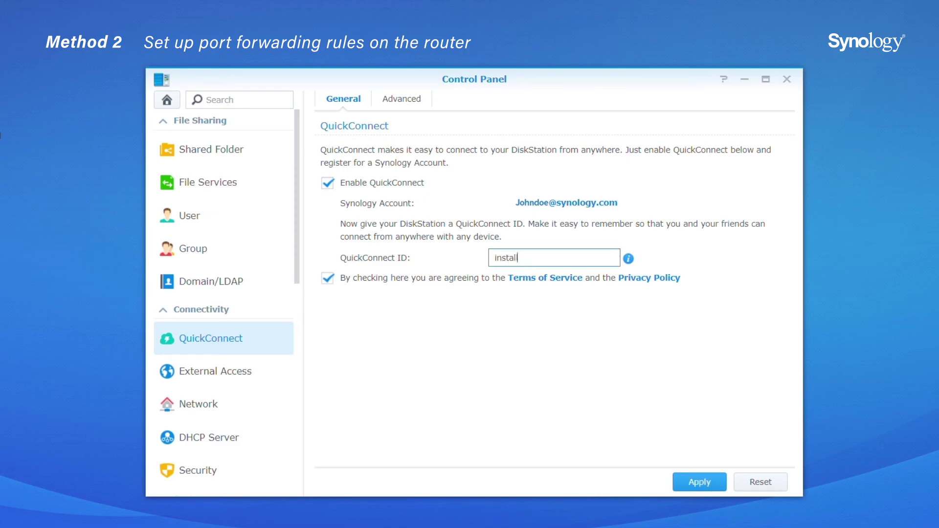
type("9")
left_click(699, 481)
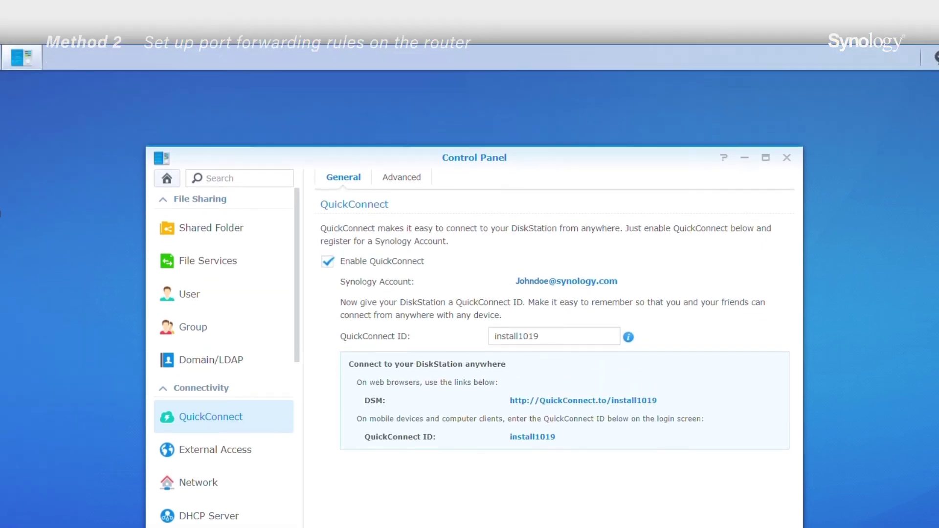